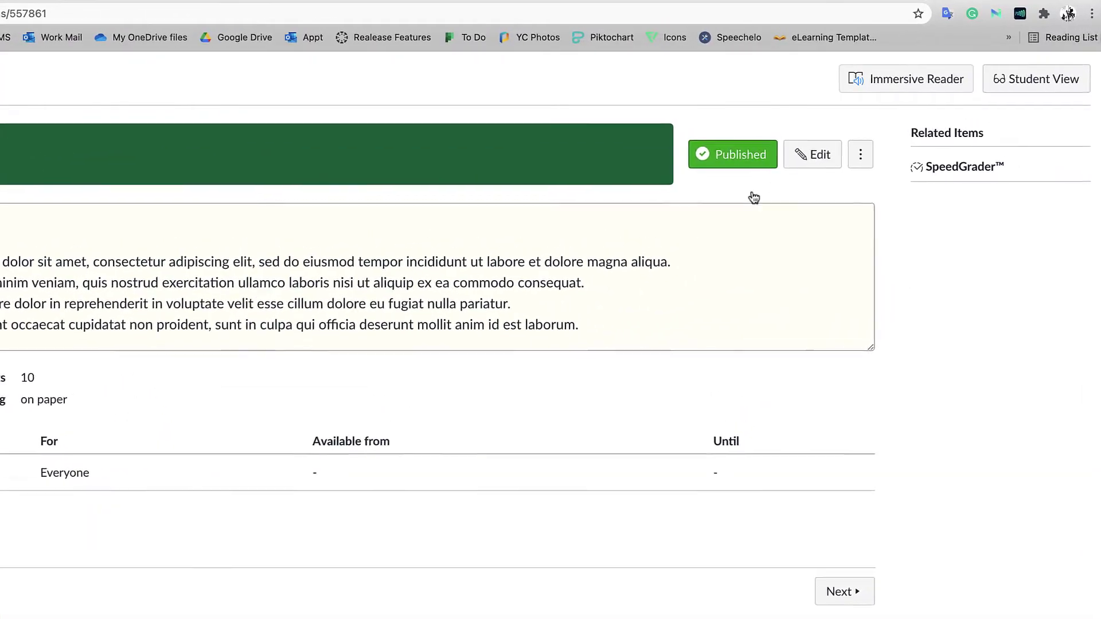
Step: Edit the assignment and switch its submission type from On Paper to External Tool
{"action": "left_click", "coordinate": [884, 124]}
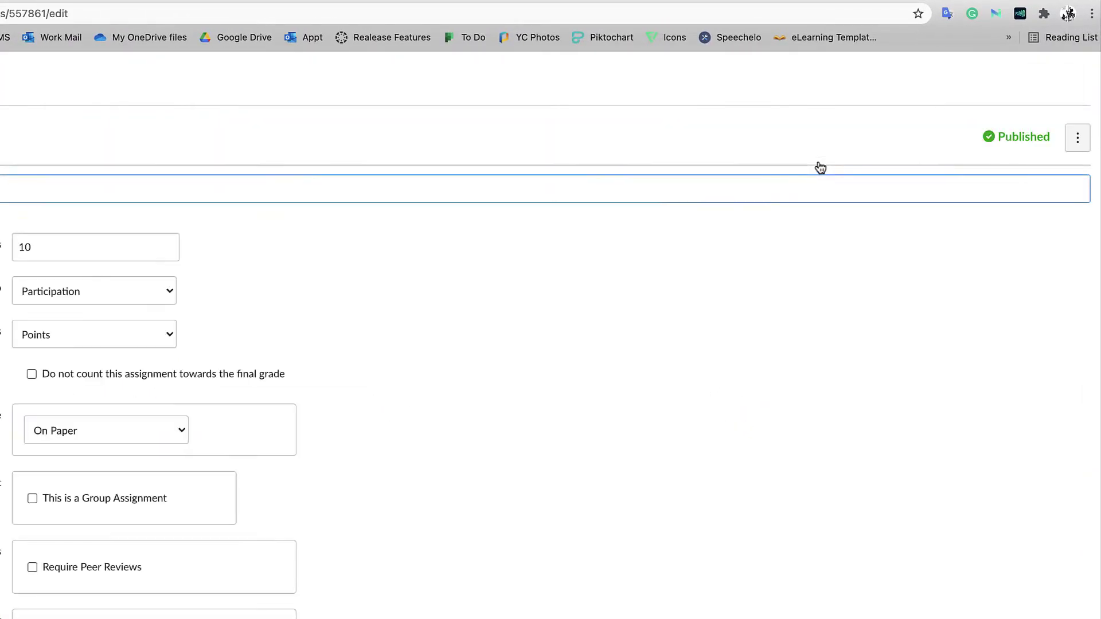
{"action": "scroll", "coordinate": [925, 456], "scroll_direction": "down", "scroll_amount": 5}
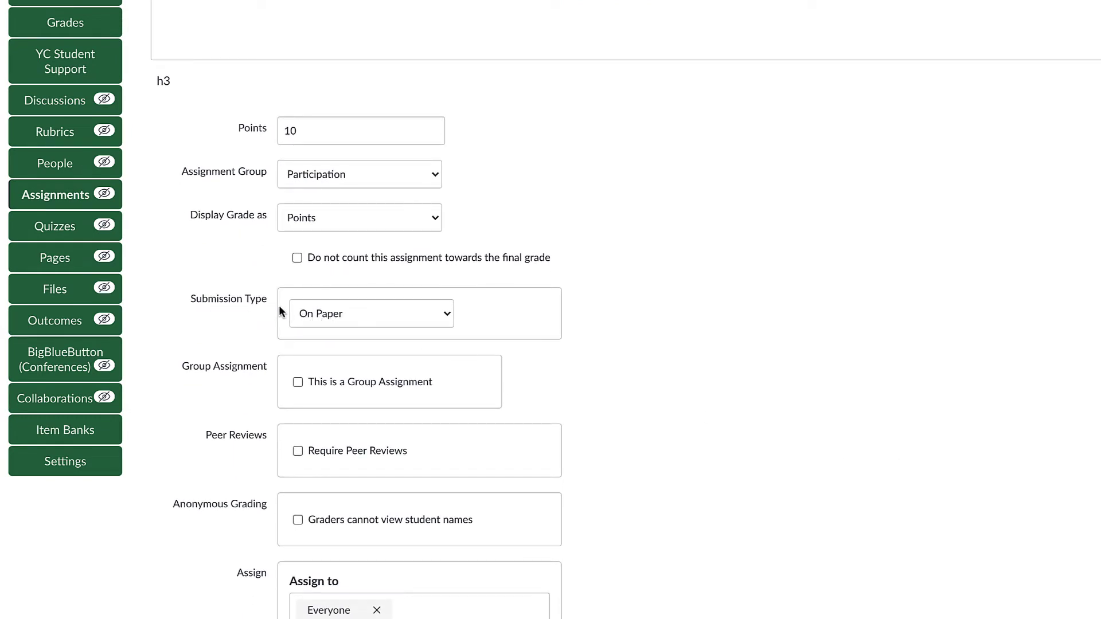
{"action": "left_click", "coordinate": [374, 312]}
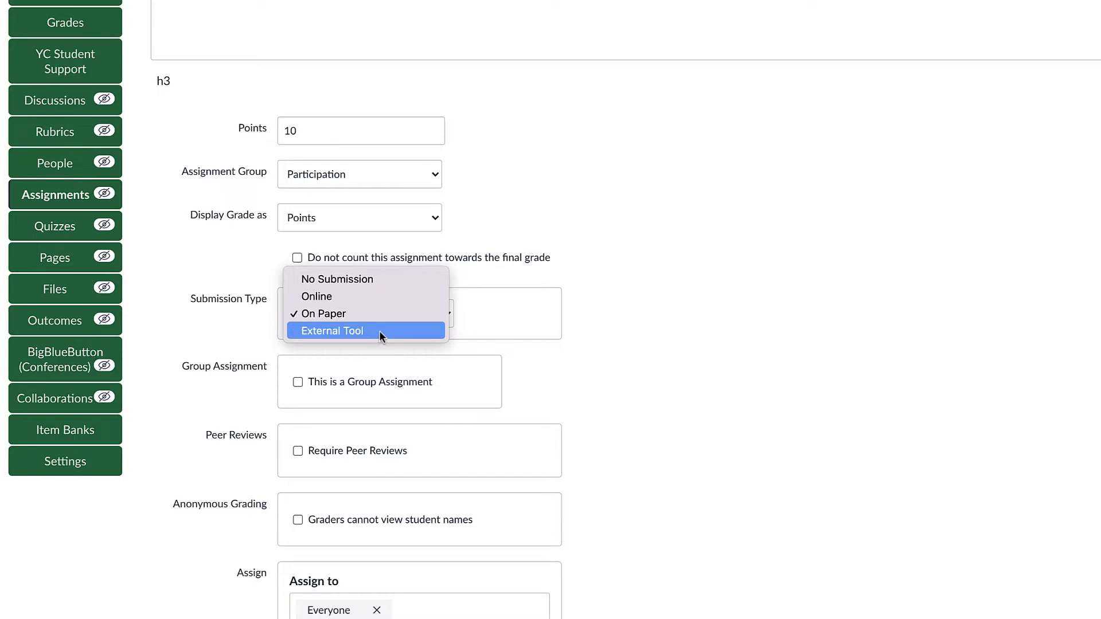
{"action": "left_click", "coordinate": [334, 331]}
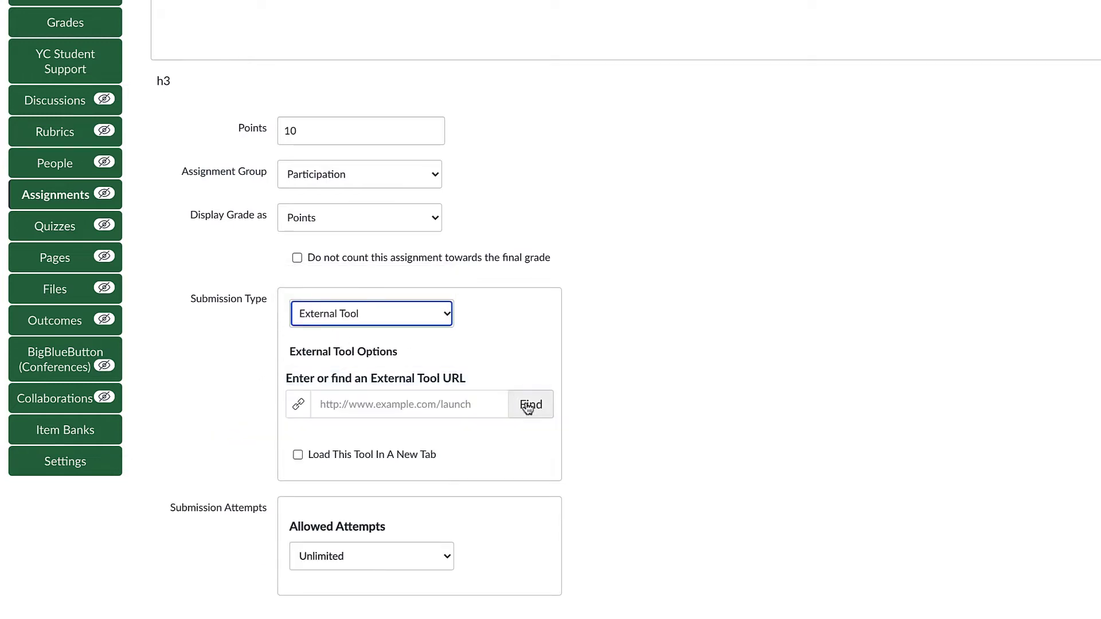
Step: Pick Turnitin from the Configure External Tool list as the assignment's tool
{"action": "left_click", "coordinate": [530, 406]}
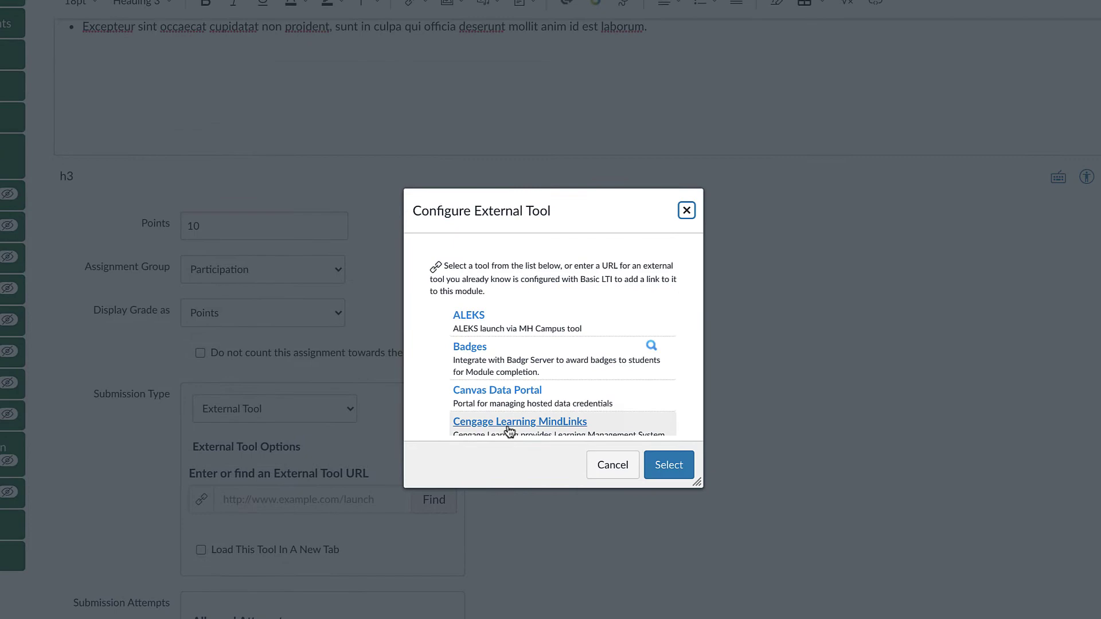
{"action": "scroll", "coordinate": [577, 361], "scroll_direction": "down", "scroll_amount": 5}
{"action": "scroll", "coordinate": [526, 419], "scroll_direction": "down", "scroll_amount": 2}
{"action": "scroll", "coordinate": [527, 418], "scroll_direction": "down", "scroll_amount": 2}
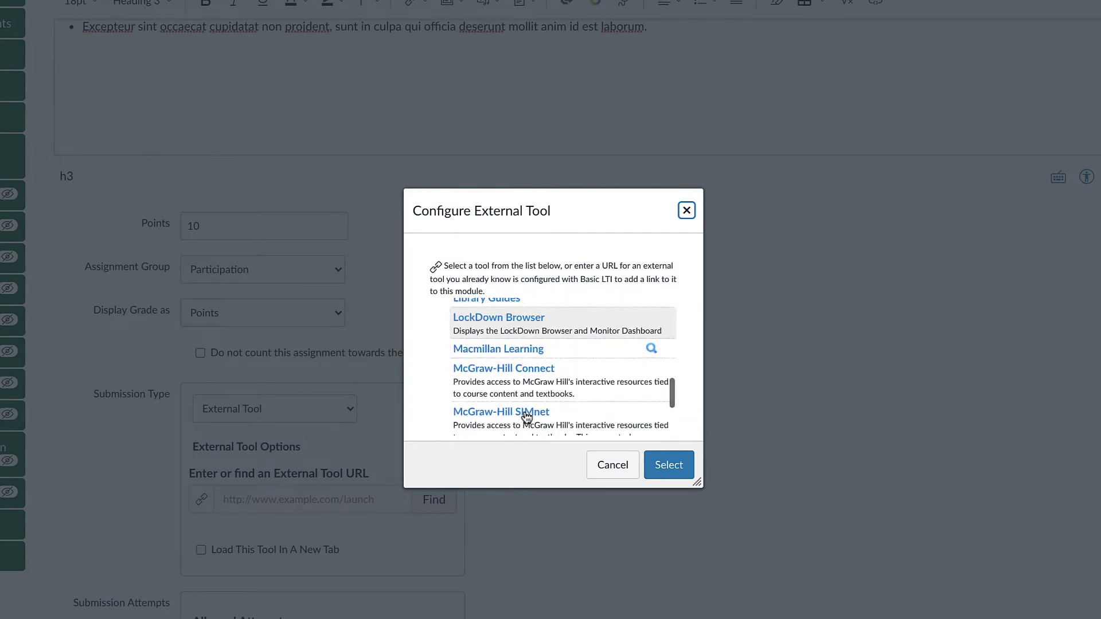
{"action": "scroll", "coordinate": [527, 418], "scroll_direction": "down", "scroll_amount": 3}
{"action": "scroll", "coordinate": [526, 419], "scroll_direction": "down", "scroll_amount": 3}
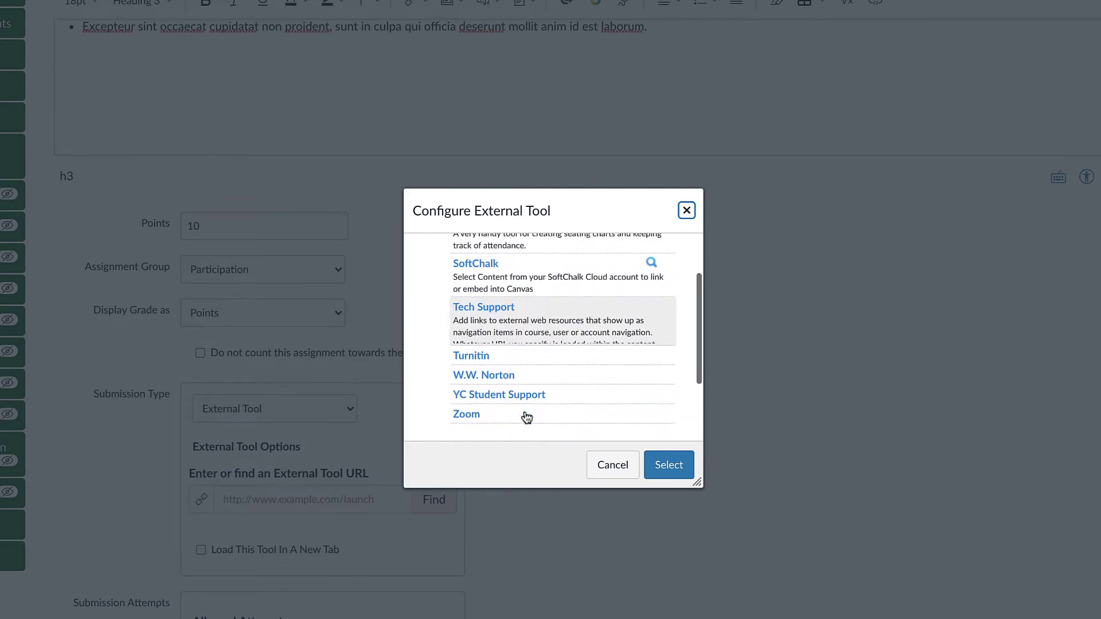
{"action": "left_click", "coordinate": [485, 362]}
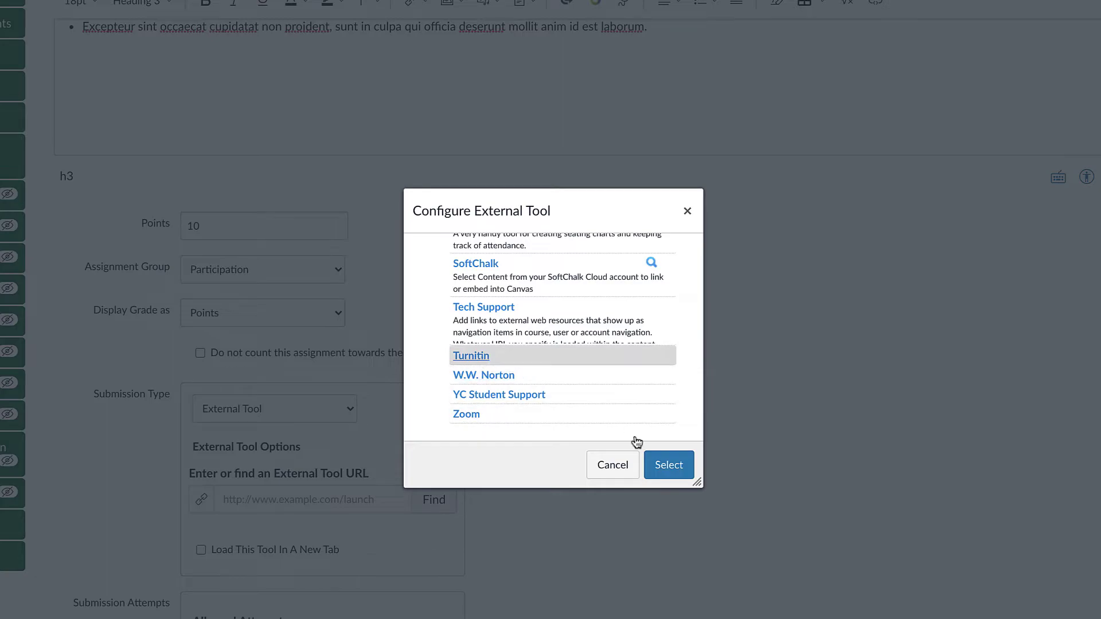
{"action": "left_click", "coordinate": [668, 465]}
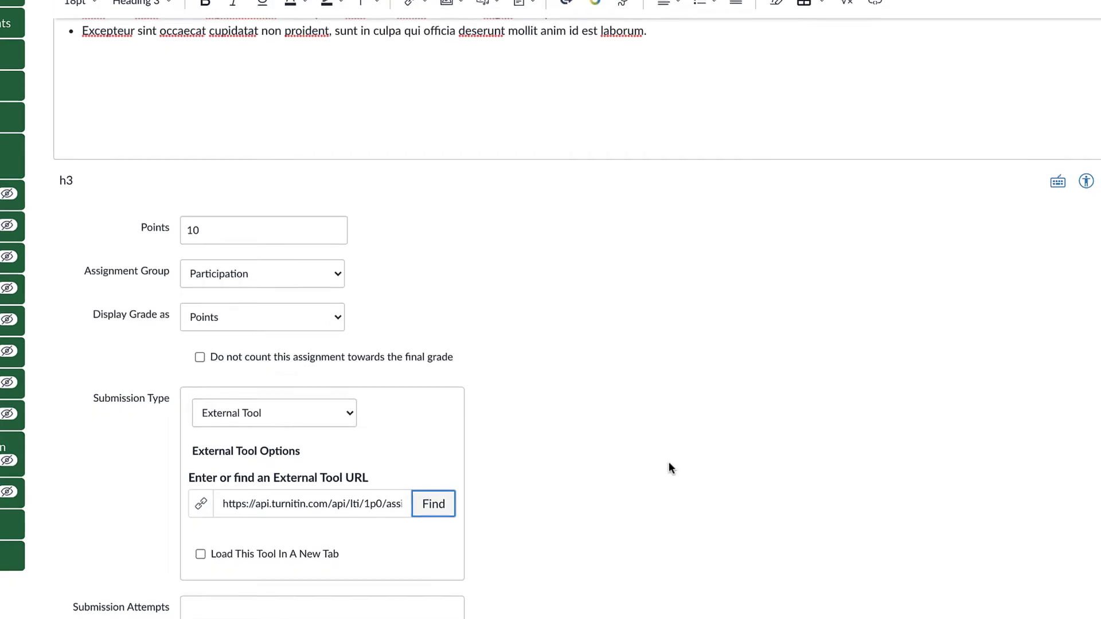
{"action": "scroll", "coordinate": [669, 462], "scroll_direction": "down", "scroll_amount": 1}
{"action": "scroll", "coordinate": [698, 469], "scroll_direction": "down", "scroll_amount": 3}
{"action": "scroll", "coordinate": [628, 431], "scroll_direction": "down", "scroll_amount": 2}
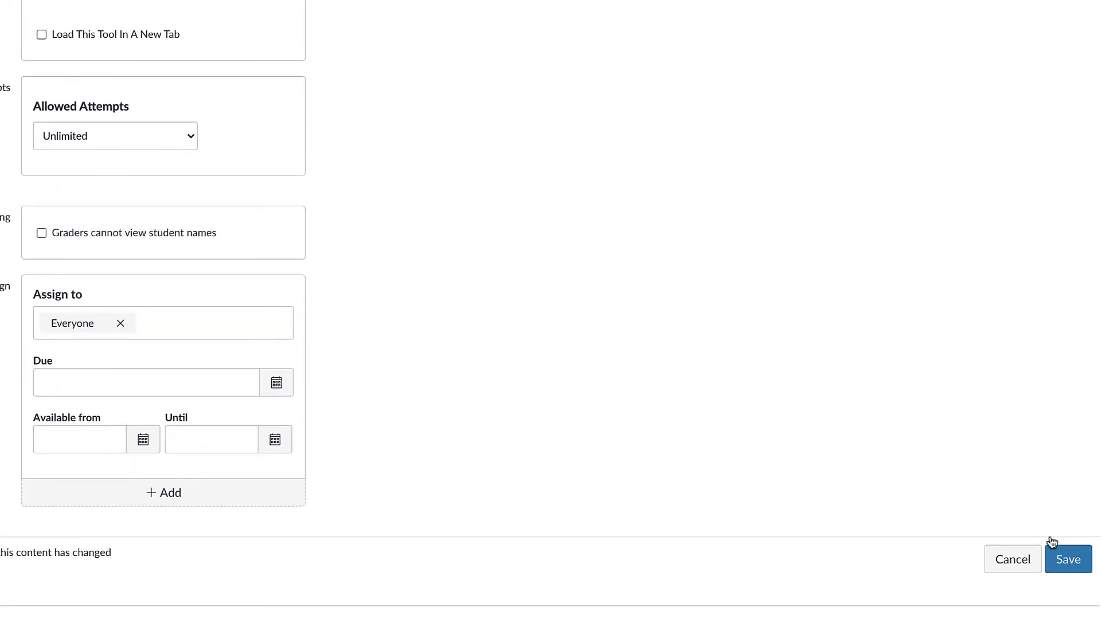
Step: Save the assignment with Turnitin as its External Tool submission
{"action": "left_click", "coordinate": [1068, 557]}
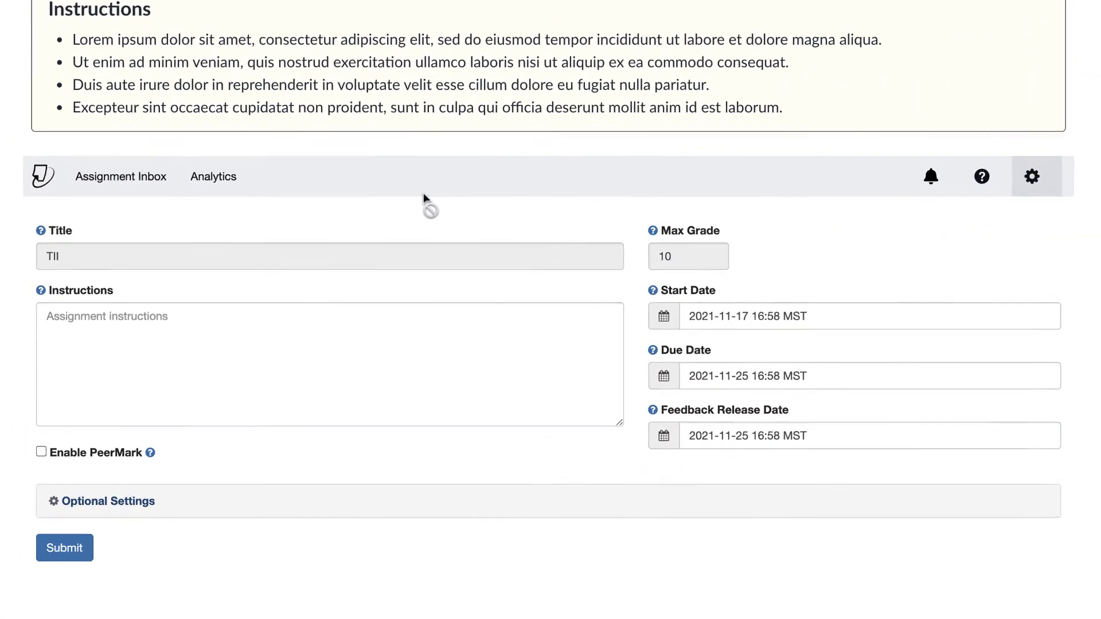
{"action": "scroll", "coordinate": [655, 150], "scroll_direction": "down", "scroll_amount": 1}
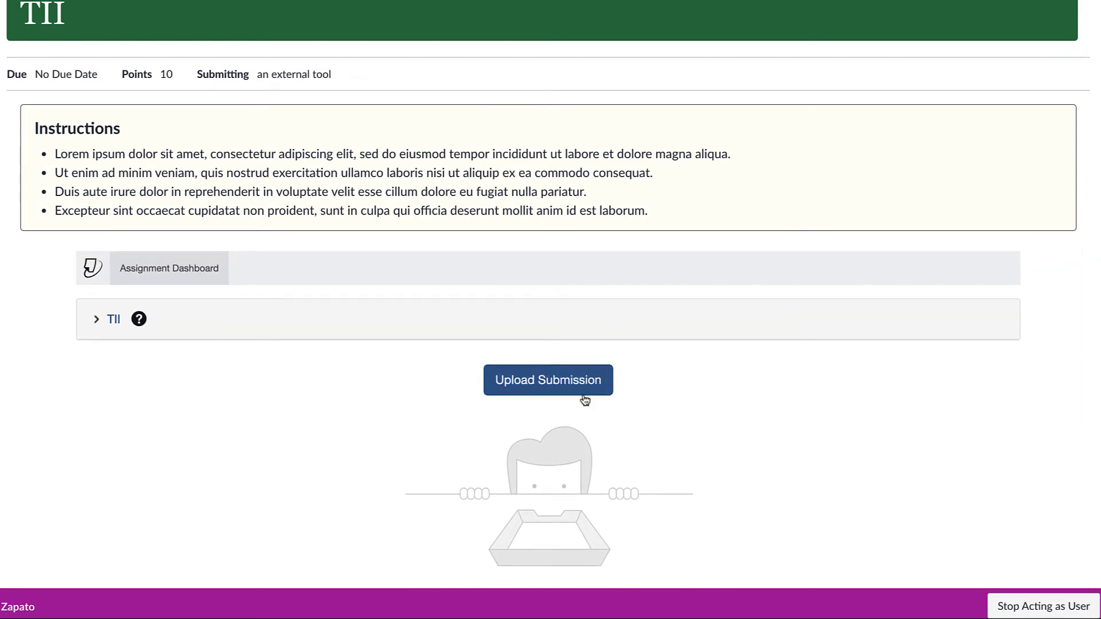
Step: Start an Upload Submission from the student's Turnitin assignment dashboard
{"action": "left_click", "coordinate": [570, 392]}
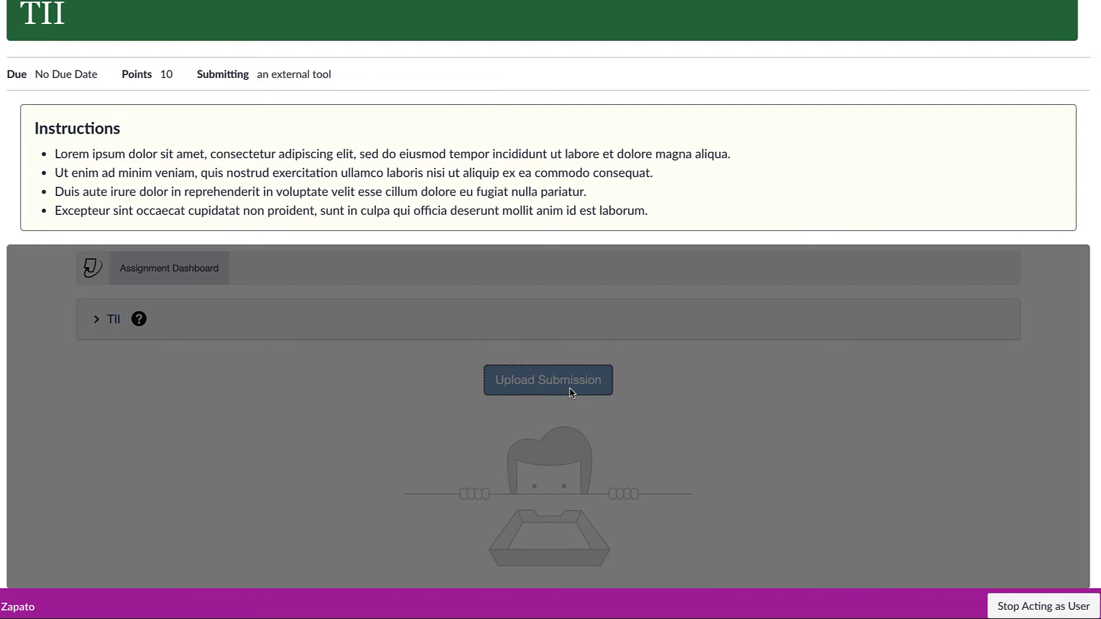
{"action": "scroll", "coordinate": [588, 388], "scroll_direction": "down", "scroll_amount": 2}
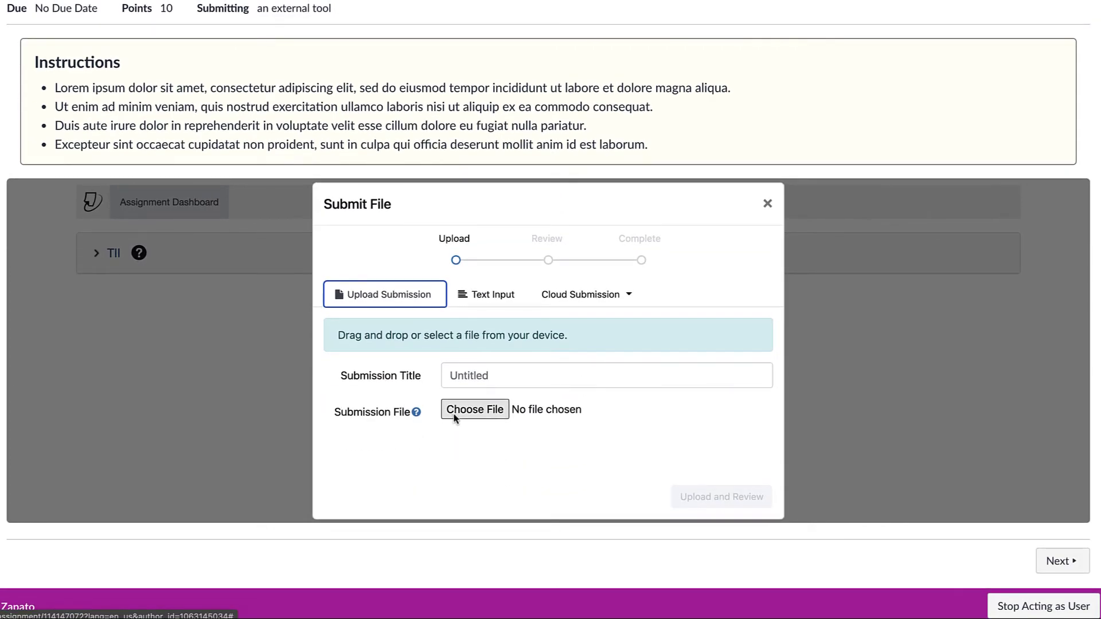
Step: Choose essential-part-of-everyday-life_example_doc.pdf from Downloads as the submission file
{"action": "left_click", "coordinate": [454, 411]}
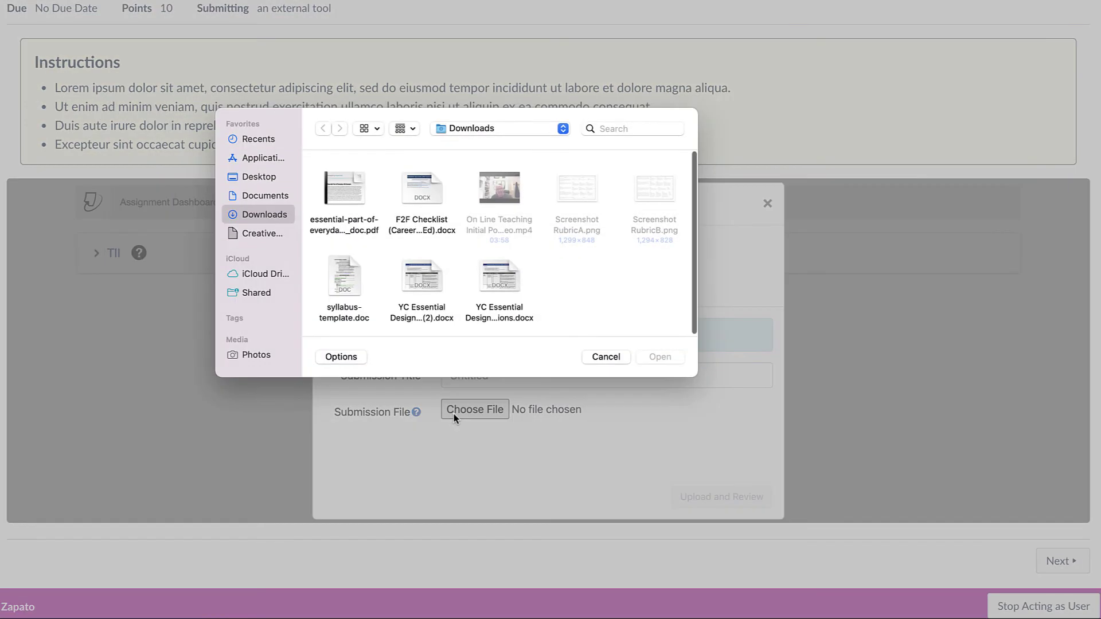
{"action": "left_click", "coordinate": [348, 191]}
{"action": "left_click", "coordinate": [663, 355]}
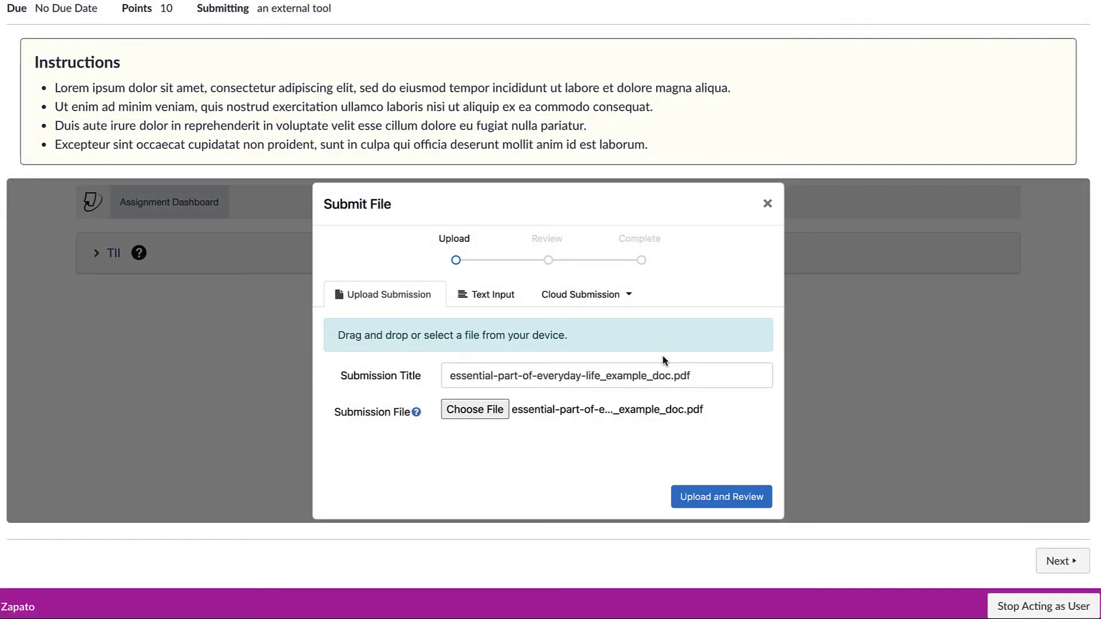
Step: Upload and review the PDF, submit it to Turnitin, and dismiss Submission Complete
{"action": "left_click", "coordinate": [730, 499]}
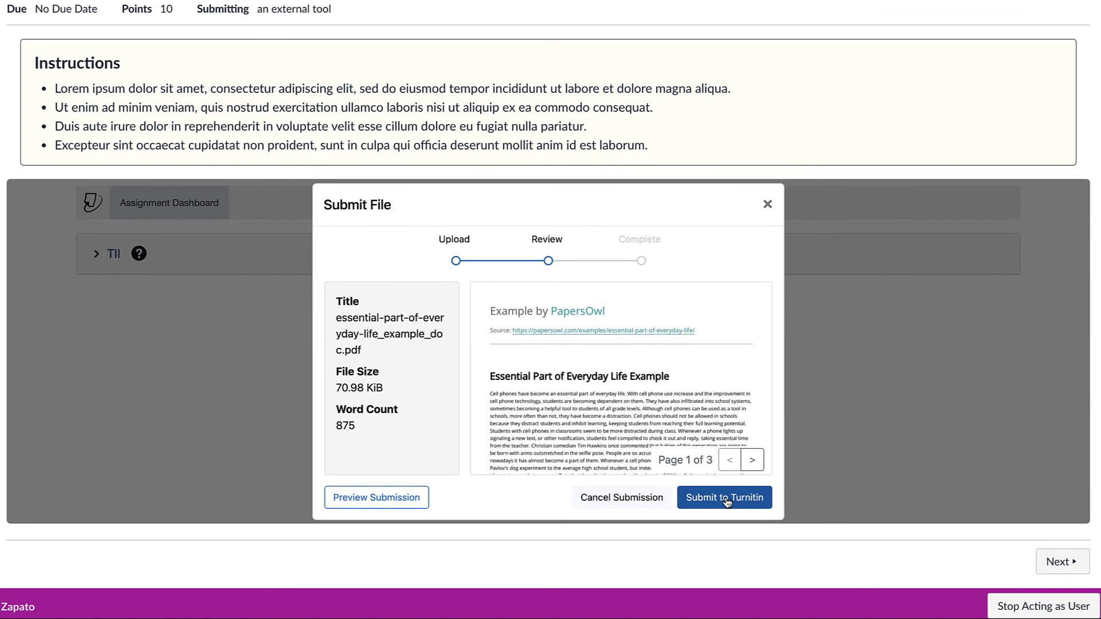
{"action": "left_click", "coordinate": [726, 499]}
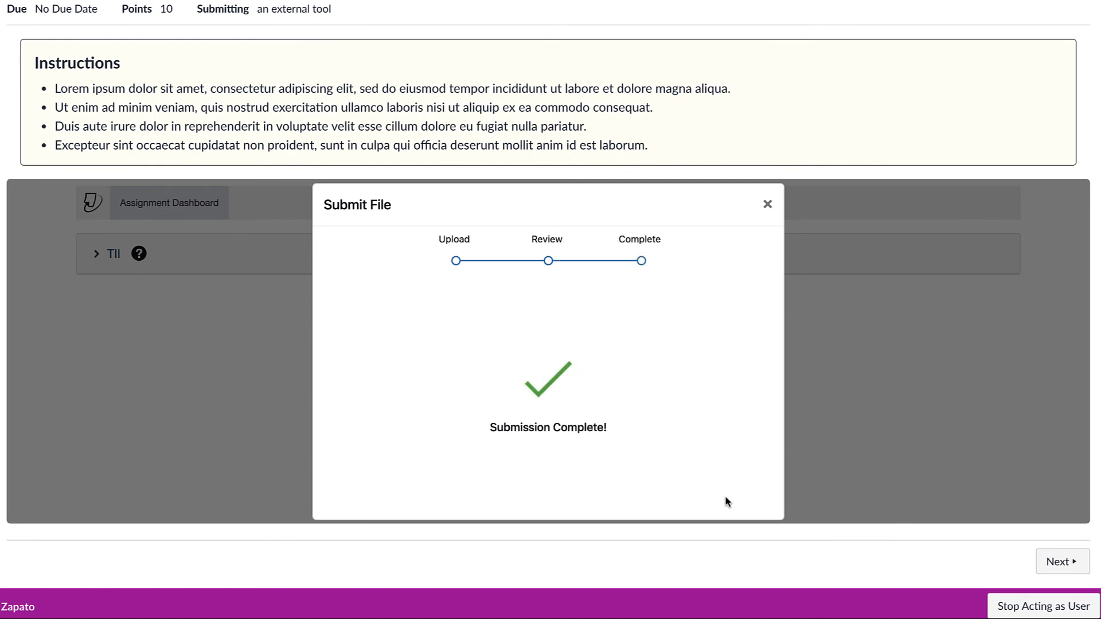
{"action": "left_click", "coordinate": [768, 204]}
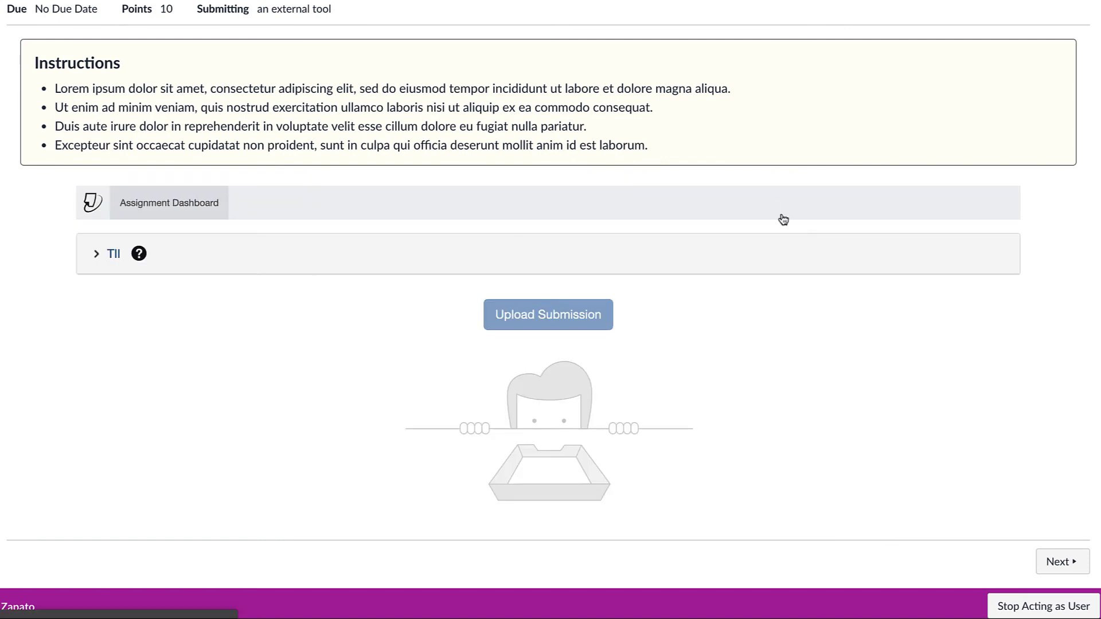